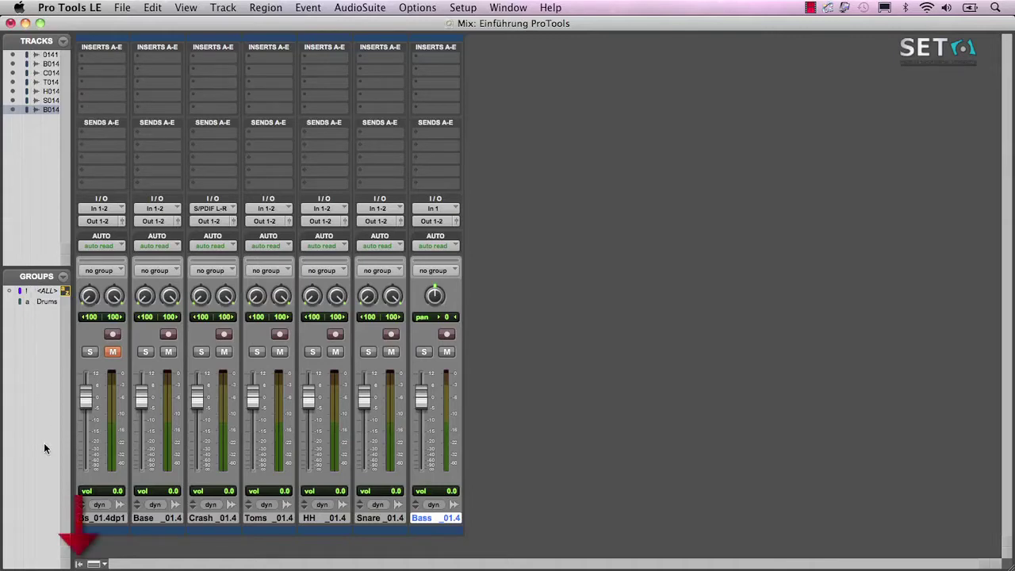
# Step: Hide the side lists of tracks and groups in the Mix window and show them again
pyautogui.click(78, 565)
pyautogui.click(8, 565)
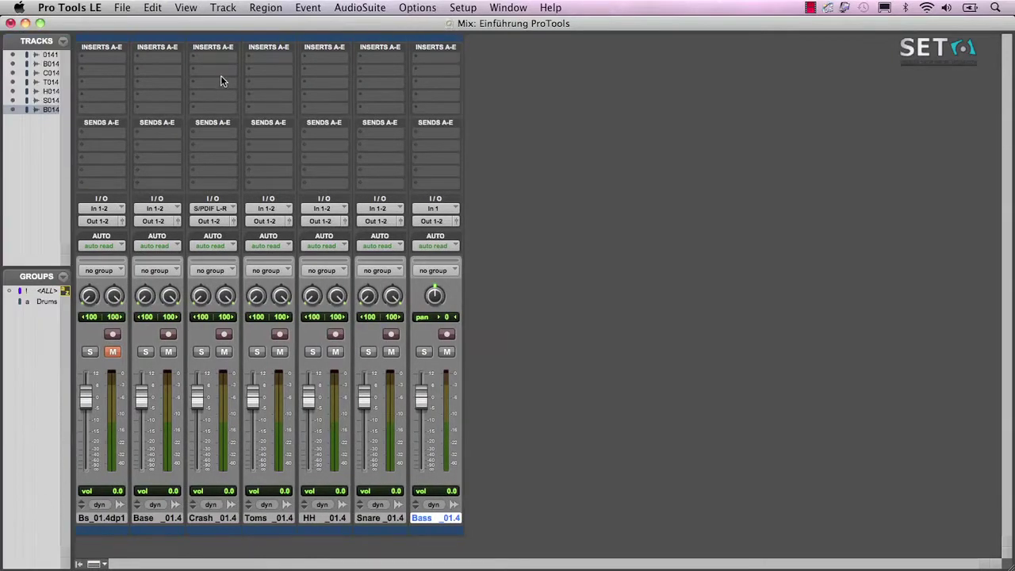
# Step: Start creating new tracks, with the first entry as one mono Audio Track in Samples
pyautogui.click(224, 8)
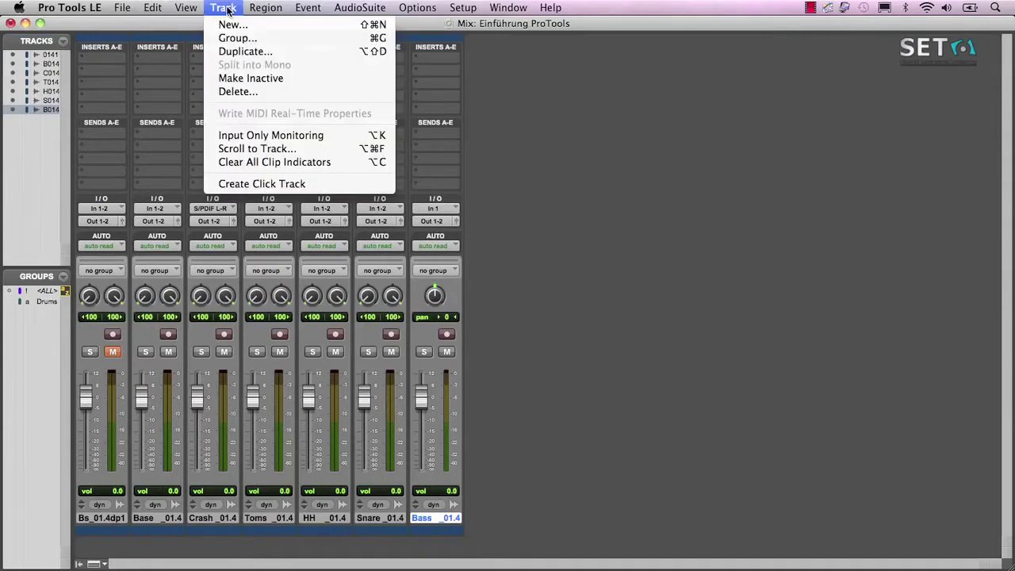
pyautogui.click(349, 29)
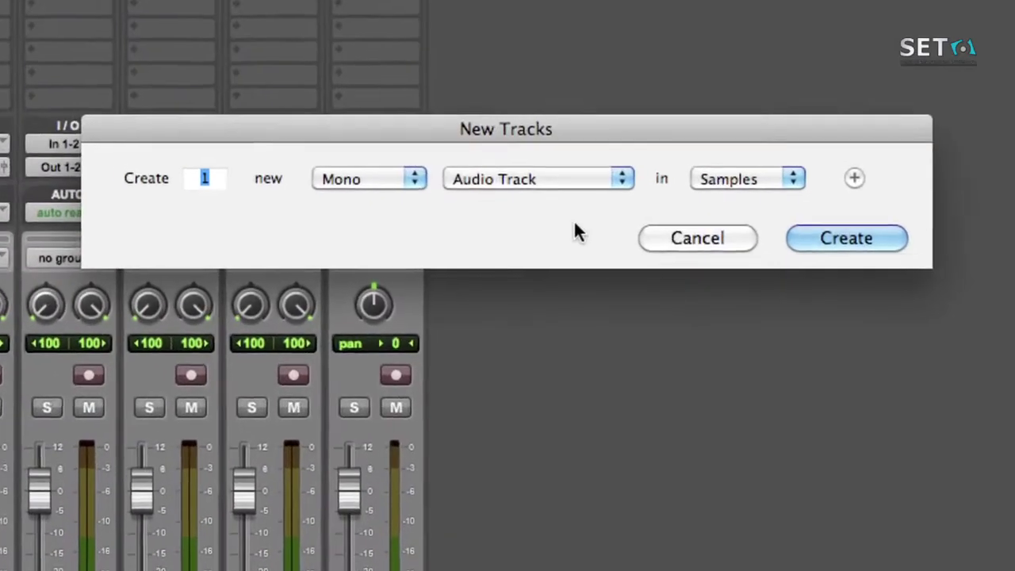
pyautogui.click(625, 182)
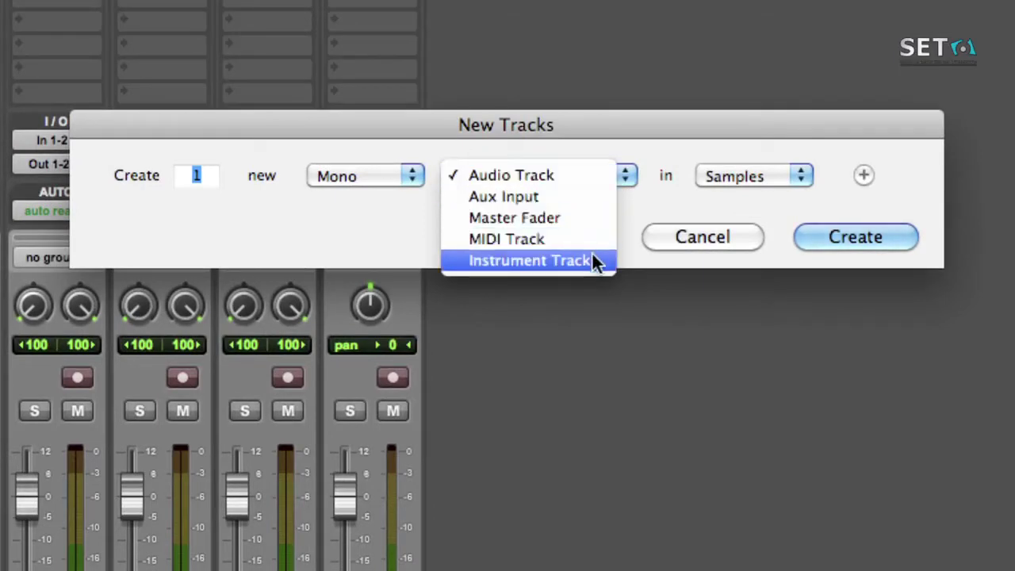
pyautogui.click(591, 169)
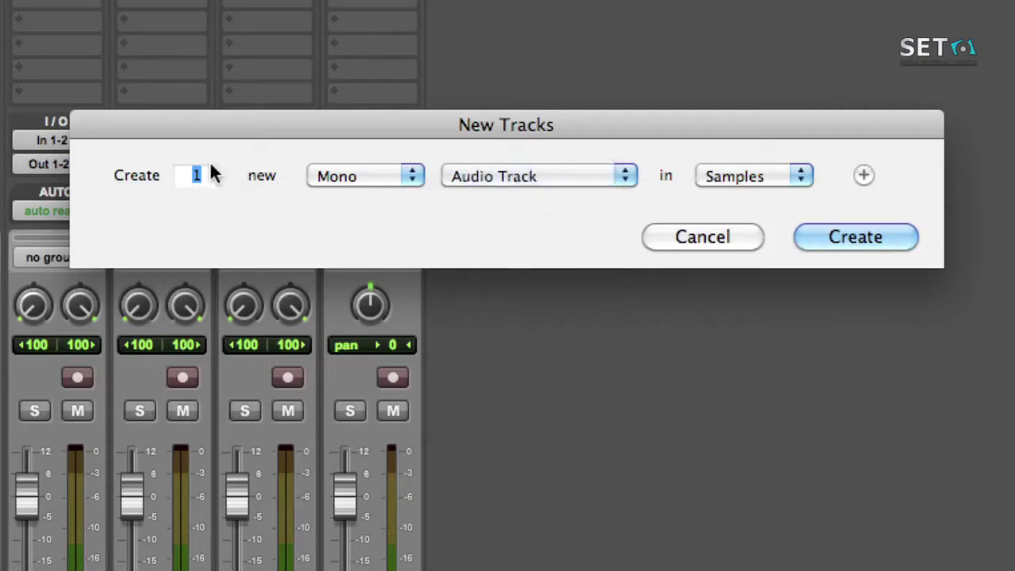
pyautogui.click(336, 176)
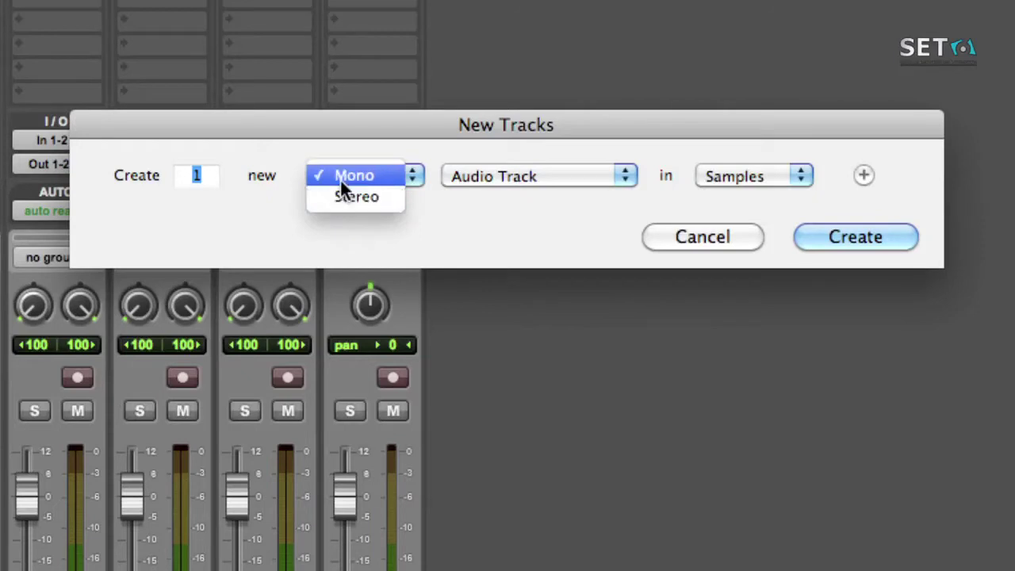
pyautogui.click(340, 178)
pyautogui.click(761, 174)
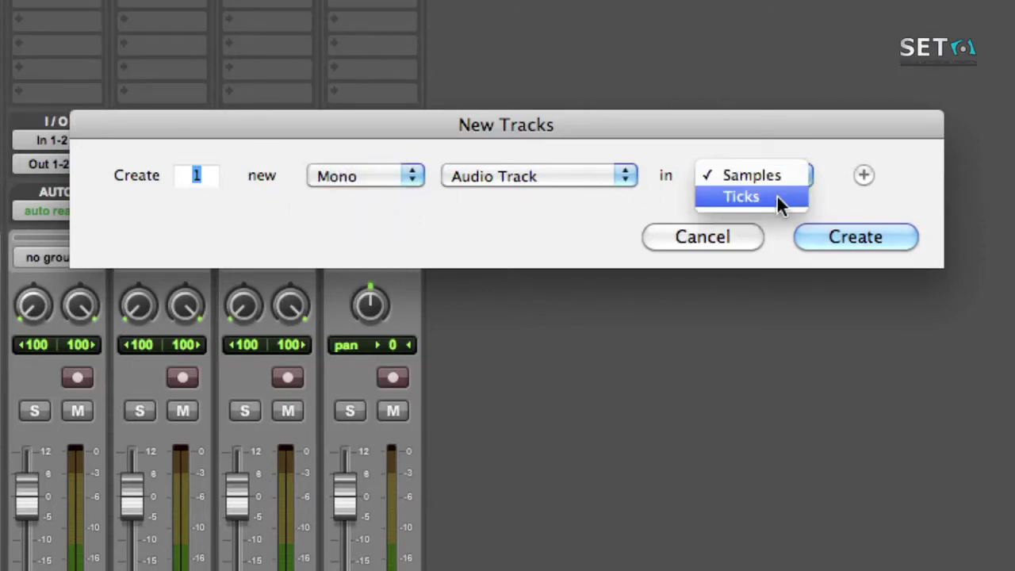
pyautogui.click(777, 174)
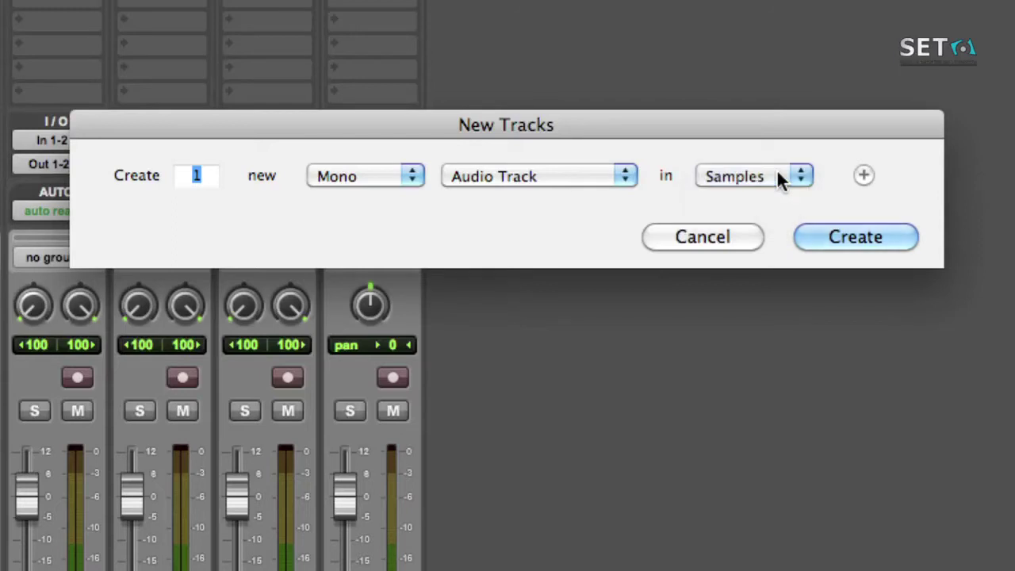
# Step: Add entries for one mono Aux Input in Samples and one MIDI Track in Ticks to the new tracks
pyautogui.click(865, 174)
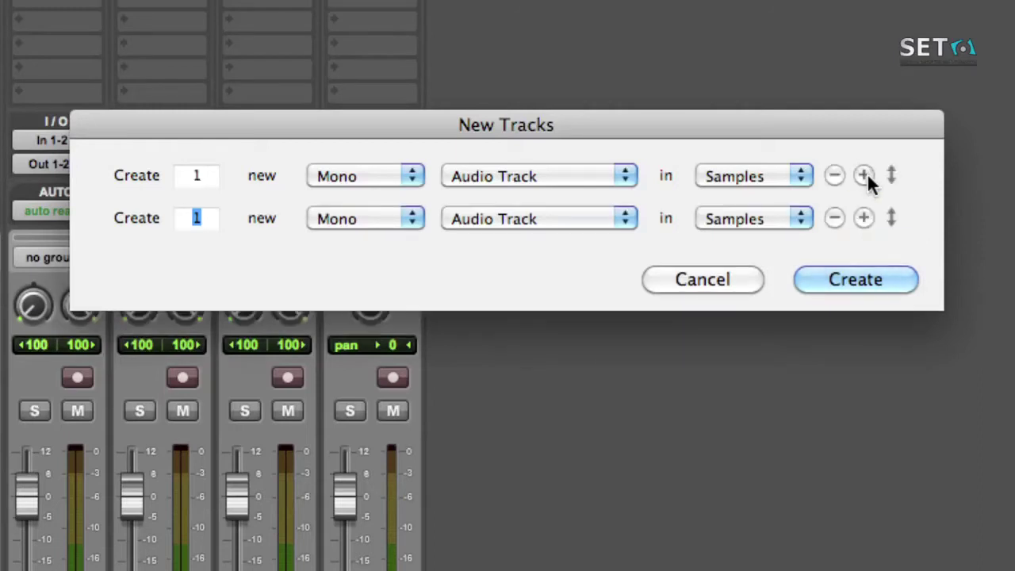
pyautogui.click(368, 218)
pyautogui.click(368, 218)
pyautogui.click(493, 219)
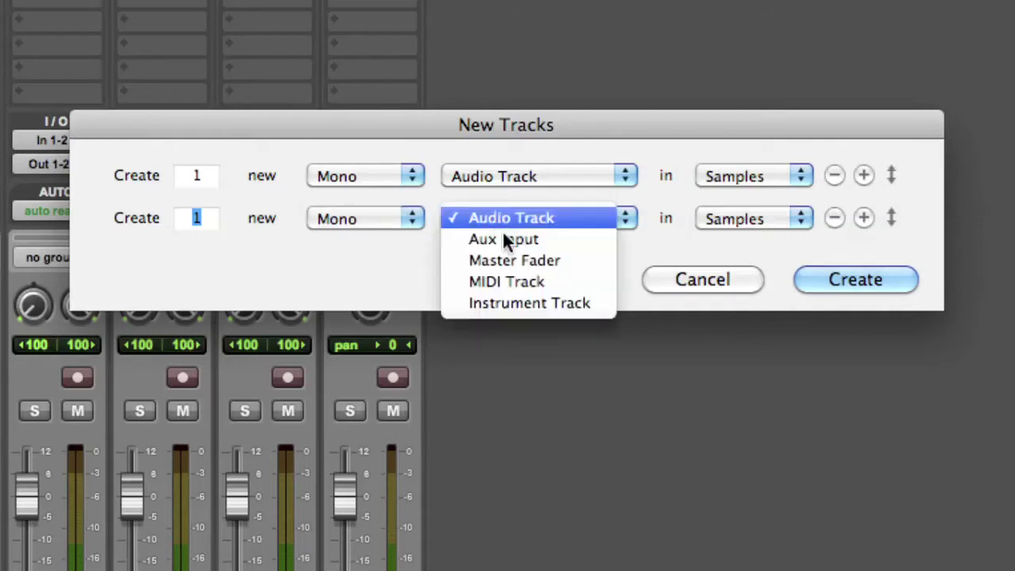
pyautogui.click(504, 238)
pyautogui.click(864, 218)
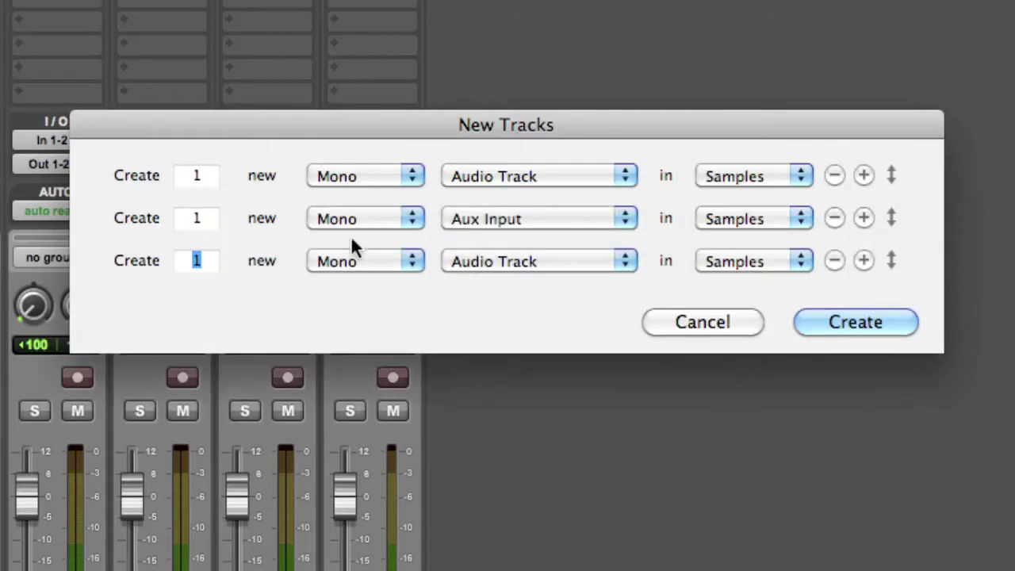
pyautogui.click(491, 255)
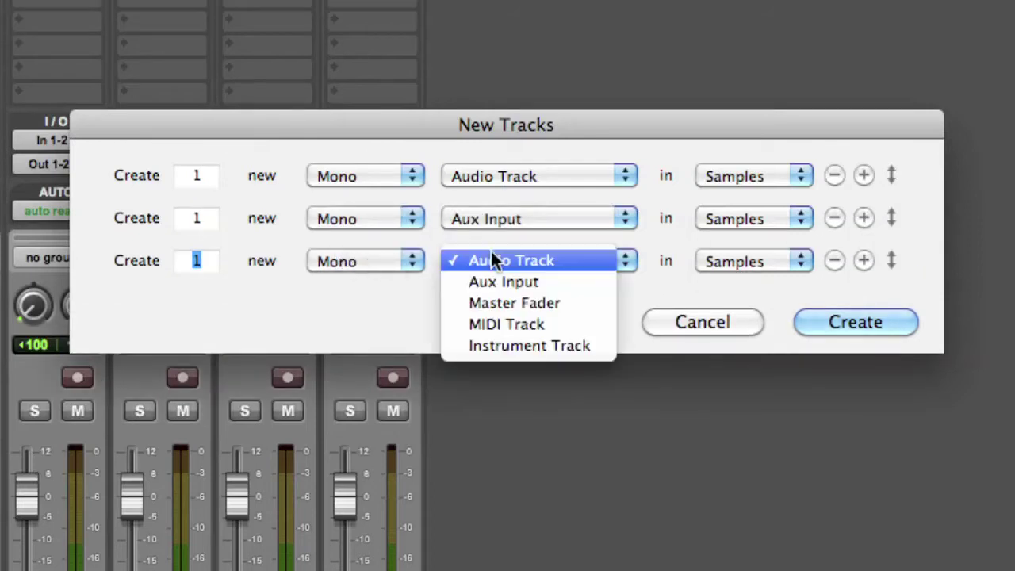
pyautogui.click(527, 324)
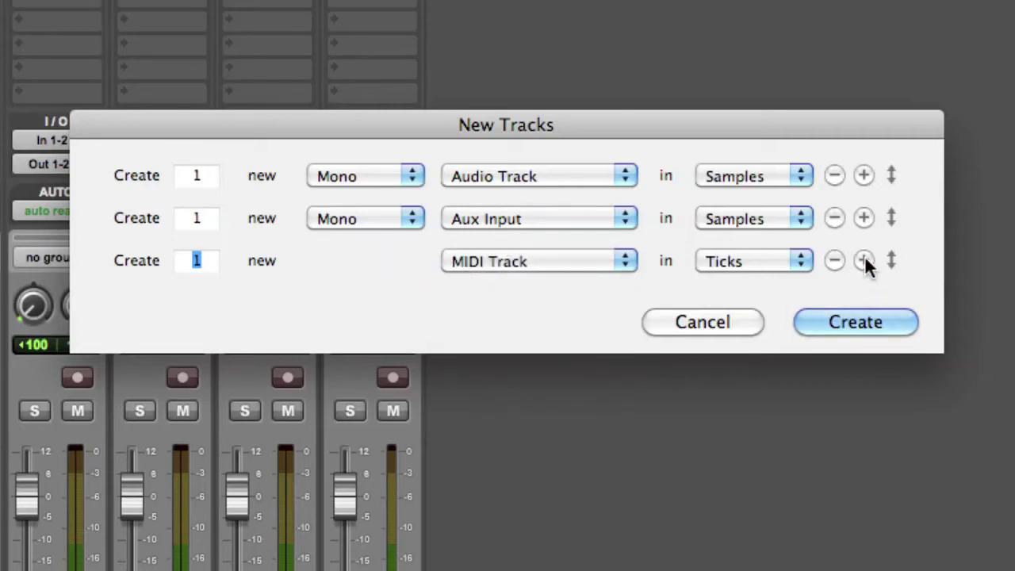
# Step: Add a fourth new-track entry for one stereo Instrument Track in Ticks
pyautogui.click(864, 261)
pyautogui.click(370, 306)
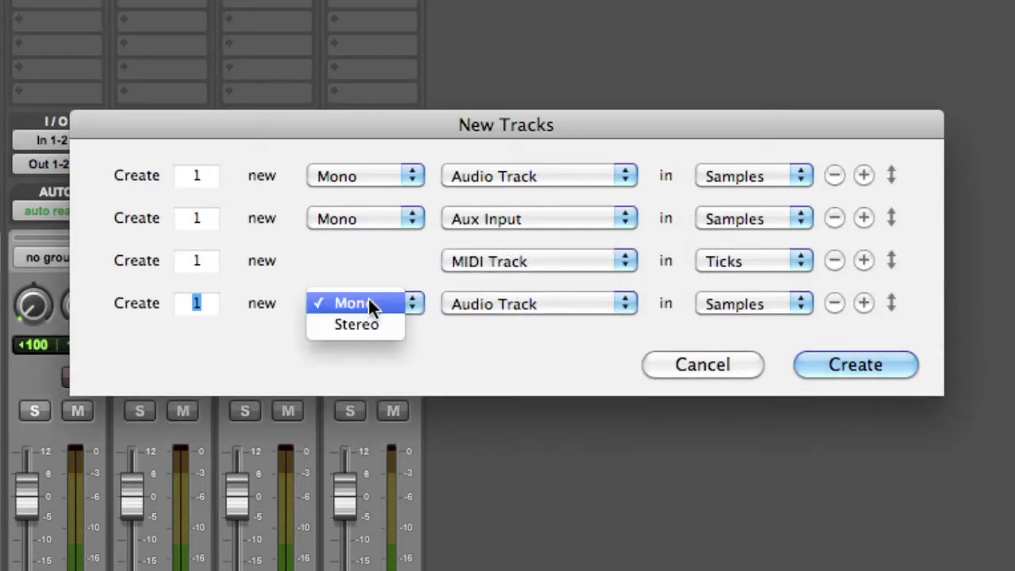
pyautogui.click(378, 323)
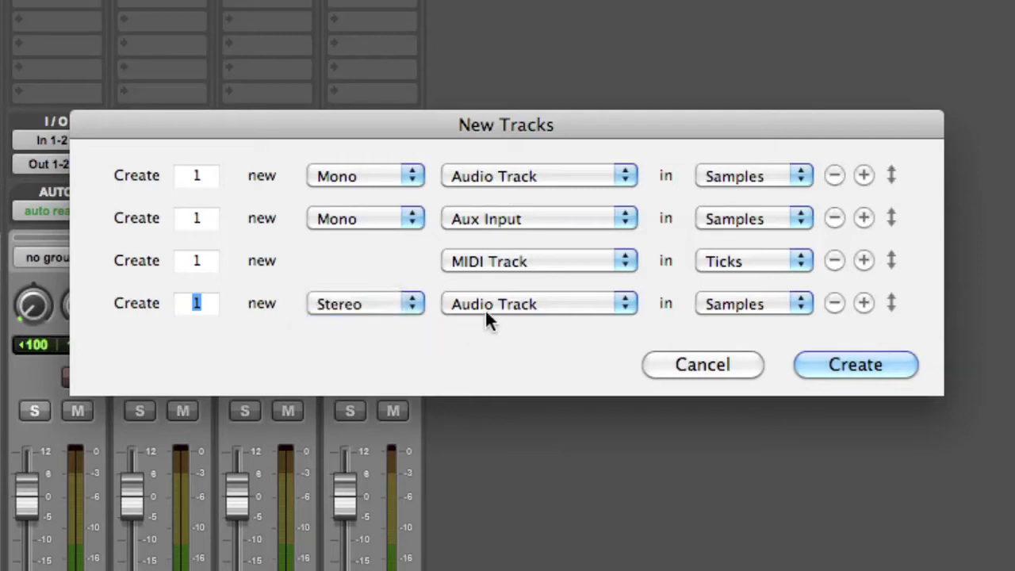
pyautogui.click(504, 306)
pyautogui.click(526, 388)
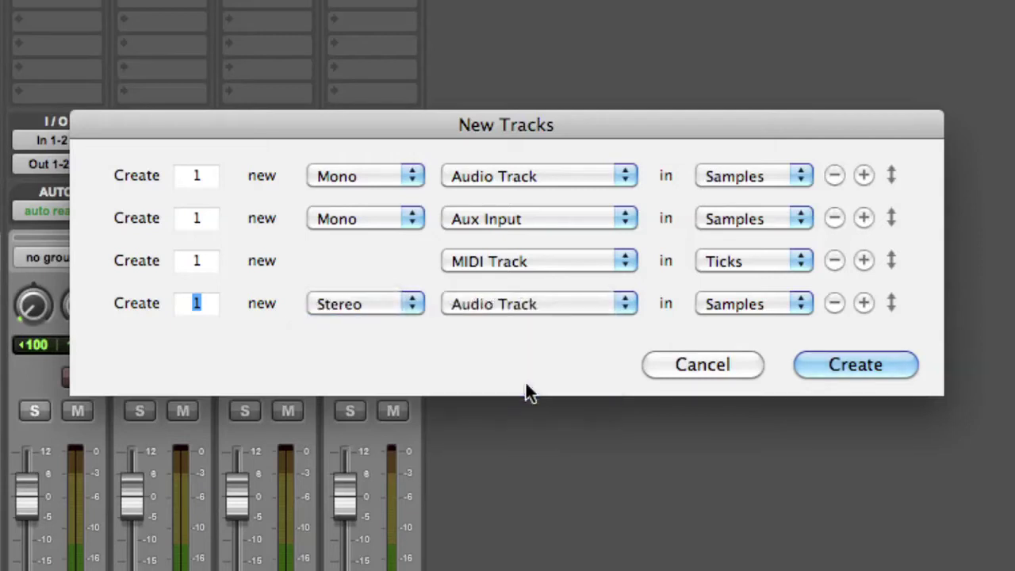
pyautogui.click(863, 303)
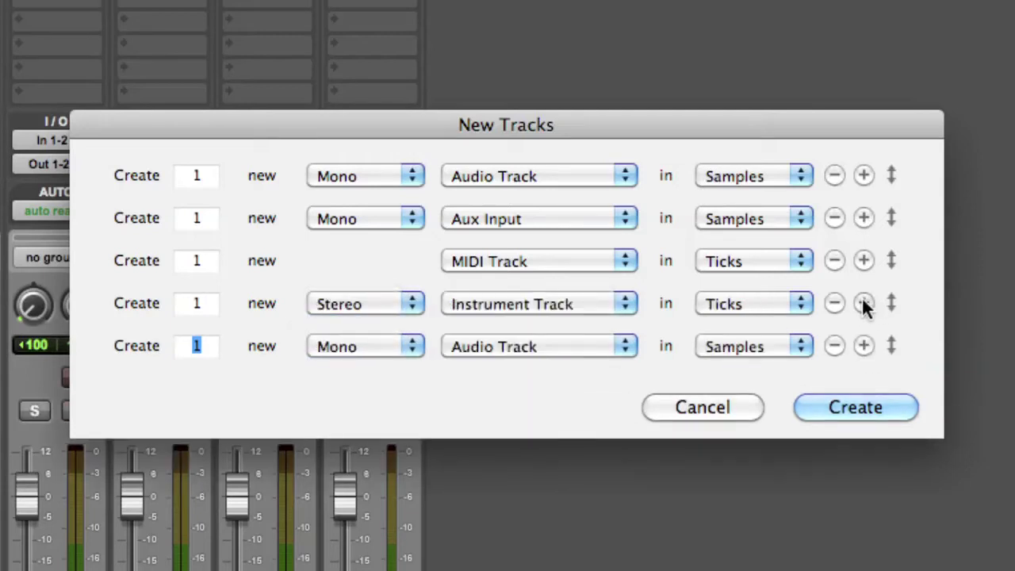
pyautogui.click(525, 346)
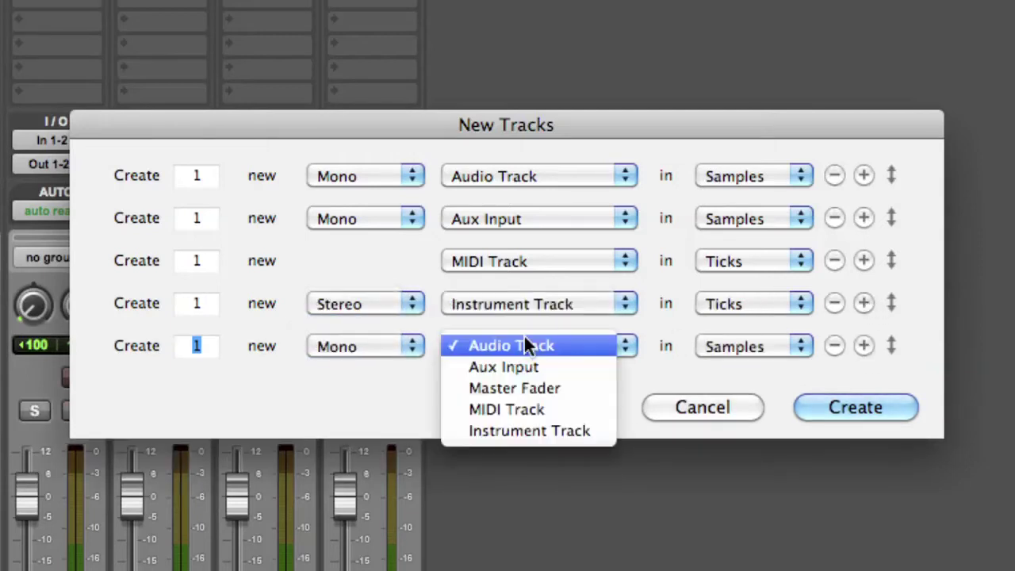
pyautogui.click(529, 388)
pyautogui.click(361, 341)
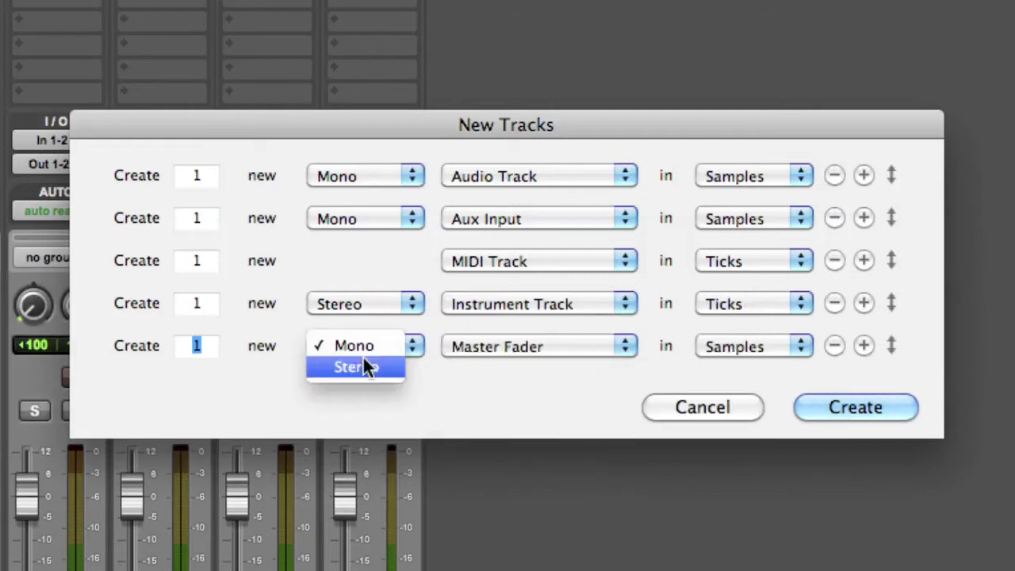
pyautogui.click(365, 364)
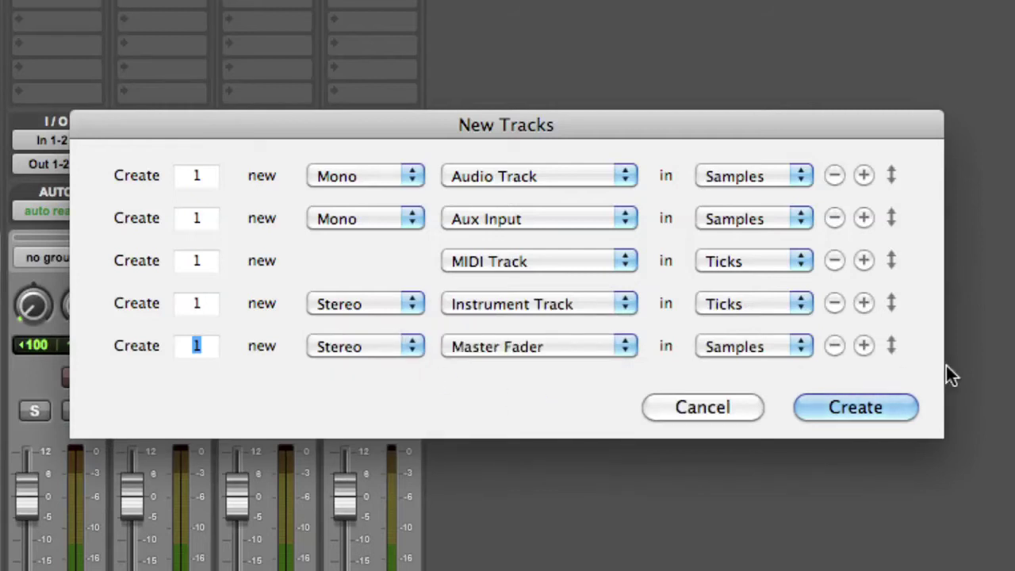
pyautogui.click(834, 345)
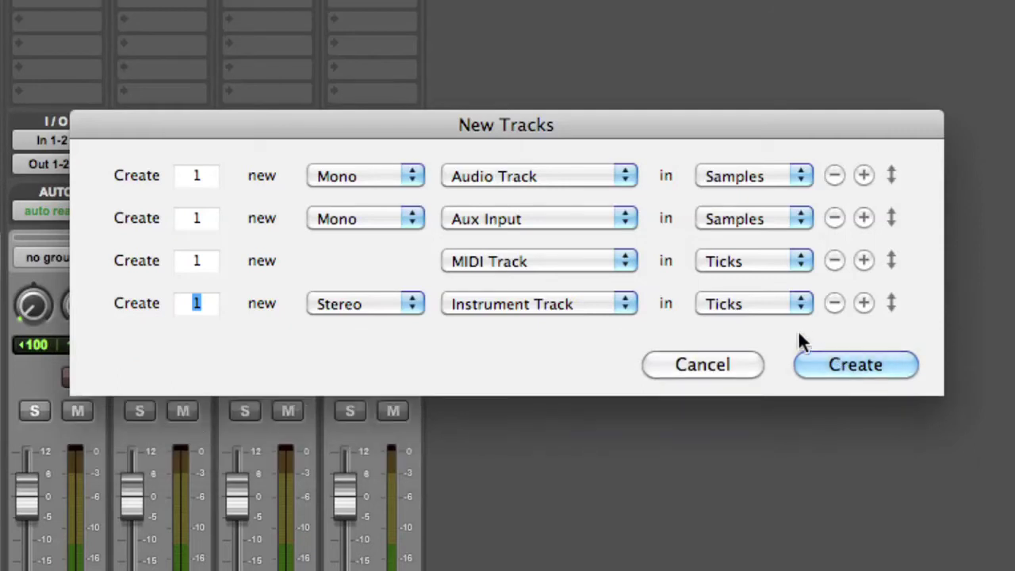
# Step: Add a fifth new-track entry for one stereo Master Fader in Samples
pyautogui.click(864, 303)
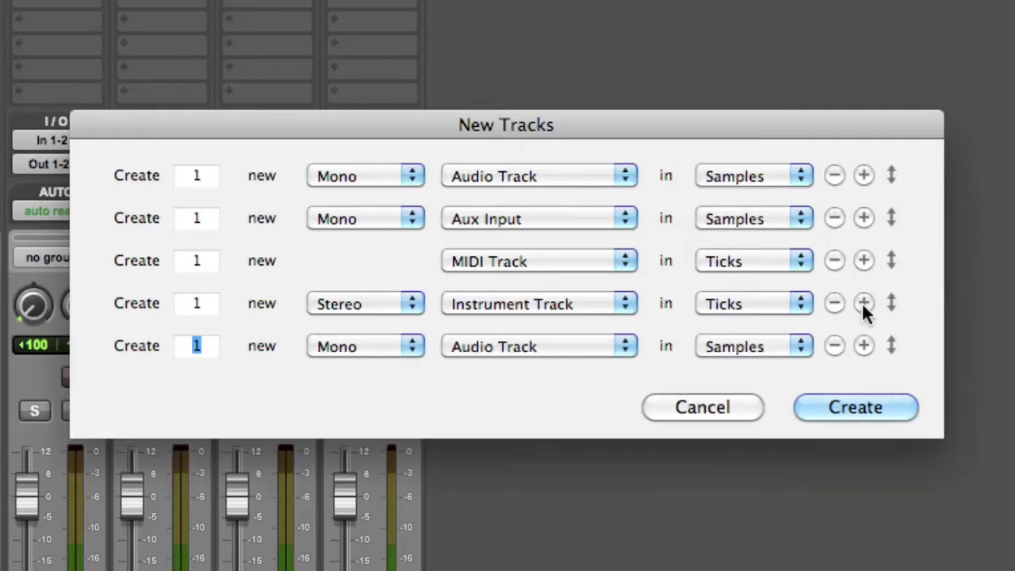
pyautogui.click(384, 346)
pyautogui.click(385, 367)
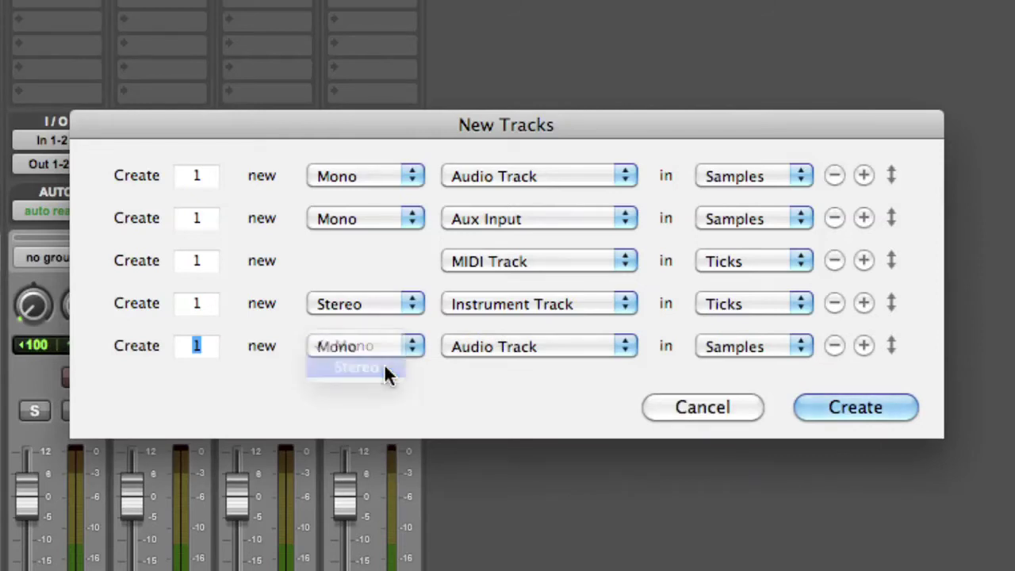
pyautogui.click(498, 347)
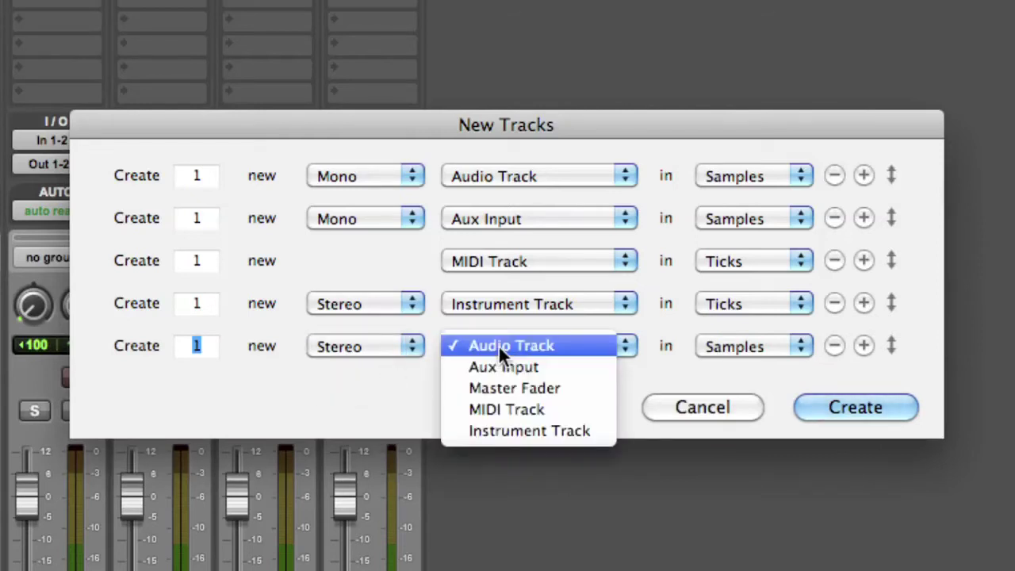
pyautogui.click(510, 386)
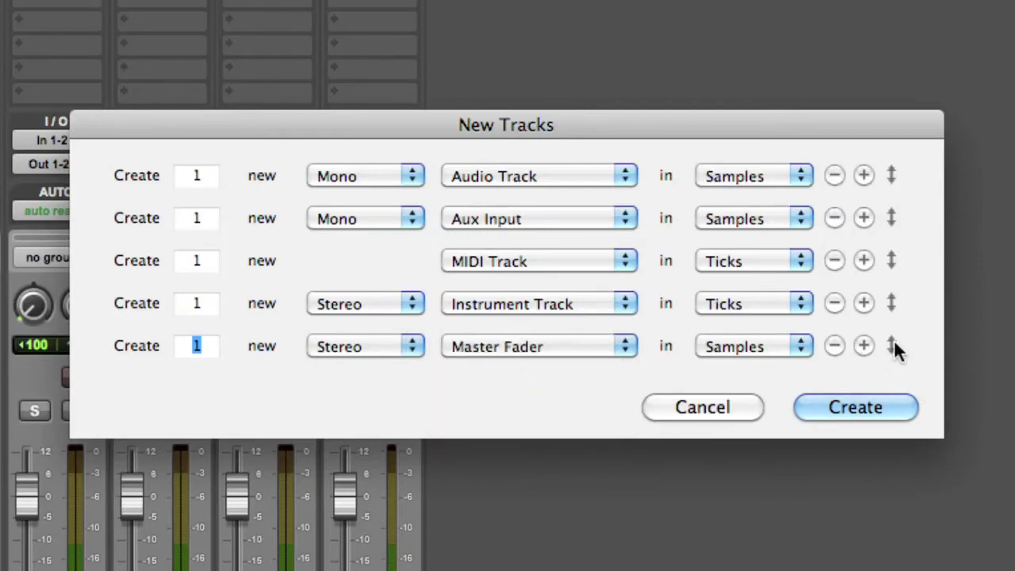
# Step: Reorder the entries so the Instrument Track comes before the MIDI Track, and create all the tracks
pyautogui.moveTo(894, 341); pyautogui.dragTo(882, 360)
pyautogui.moveTo(890, 304); pyautogui.dragTo(900, 245)
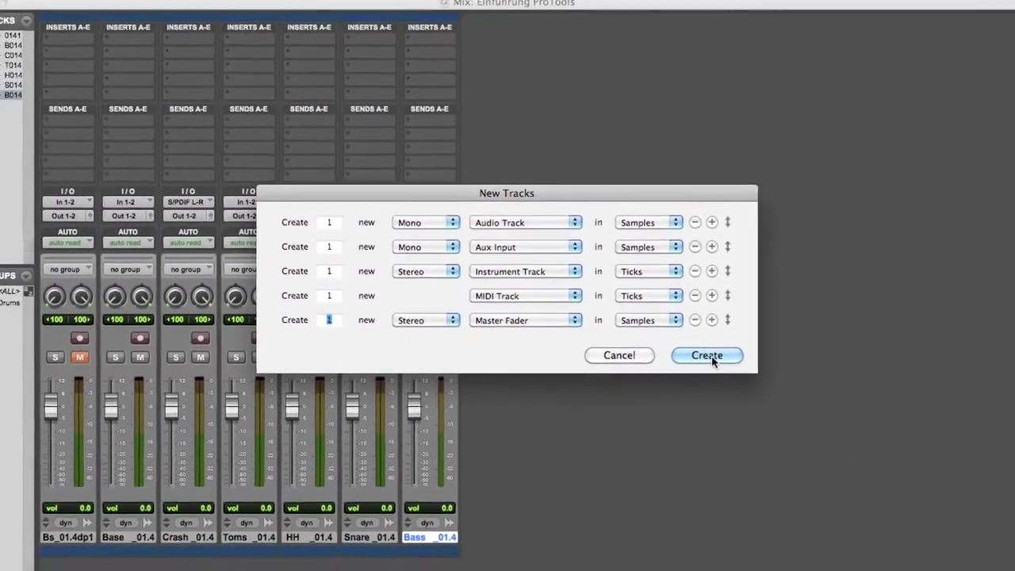
pyautogui.click(708, 356)
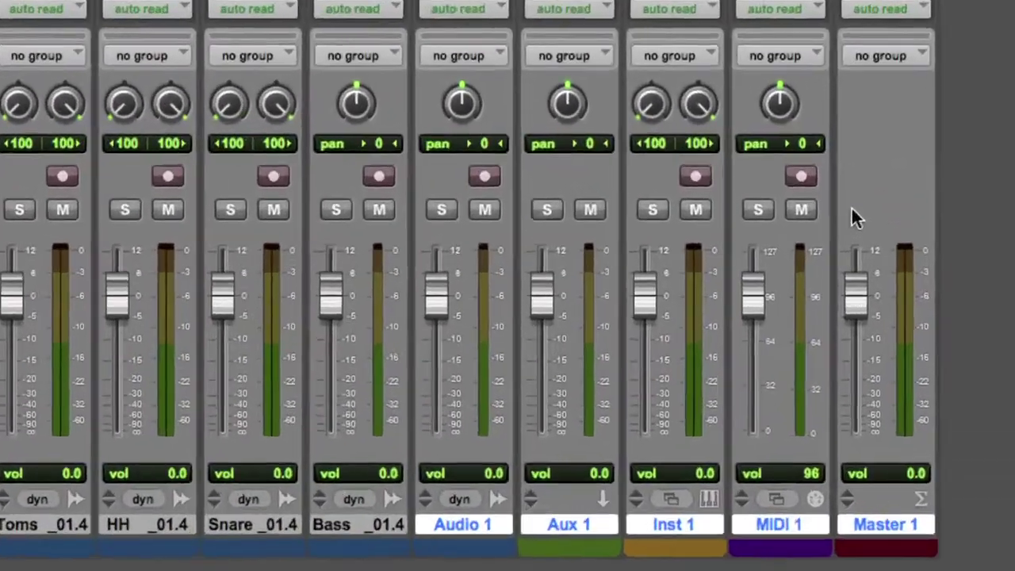